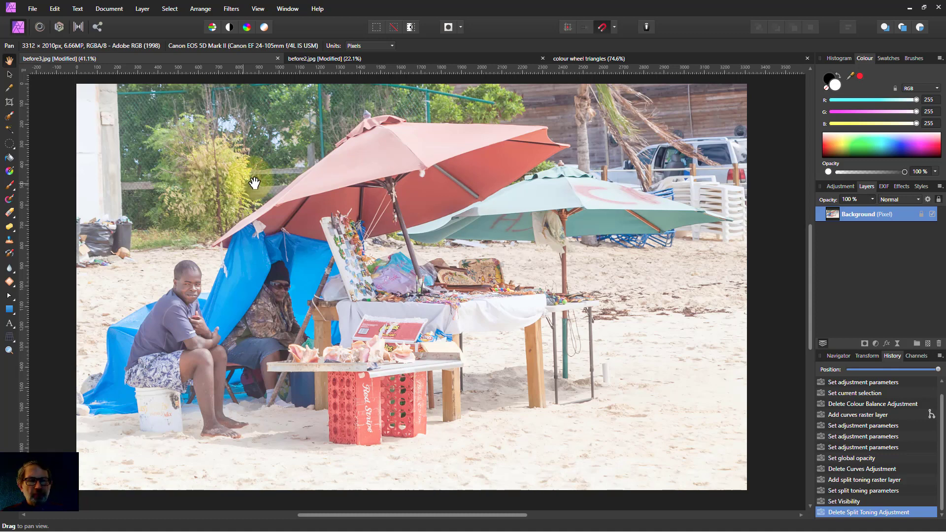
Add a Split Toning adjustment to the Background layer of the beach stall photo and move its dialog aside
left_click(807, 390)
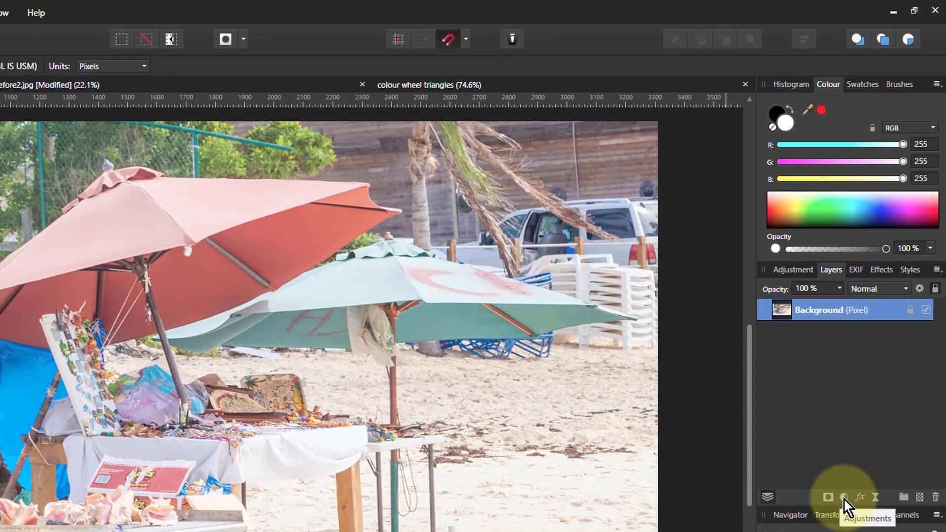
left_click(844, 497)
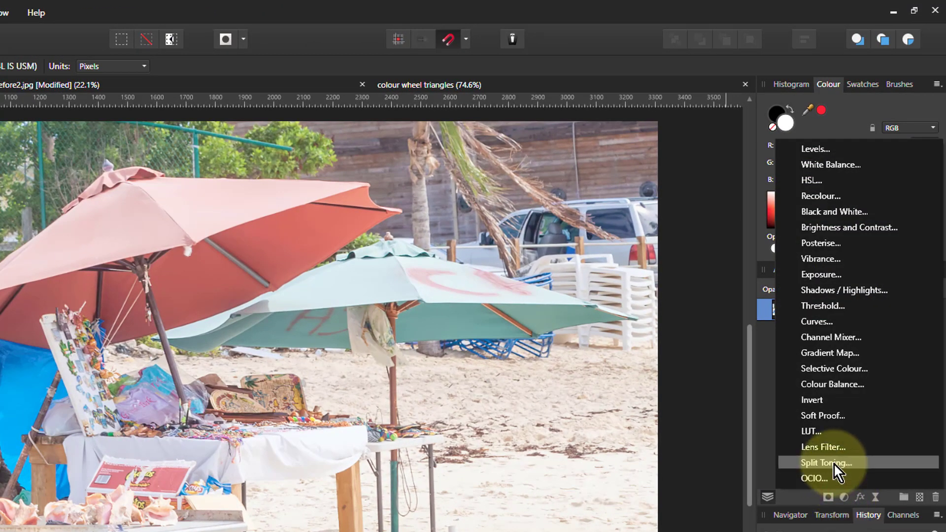
left_click(818, 461)
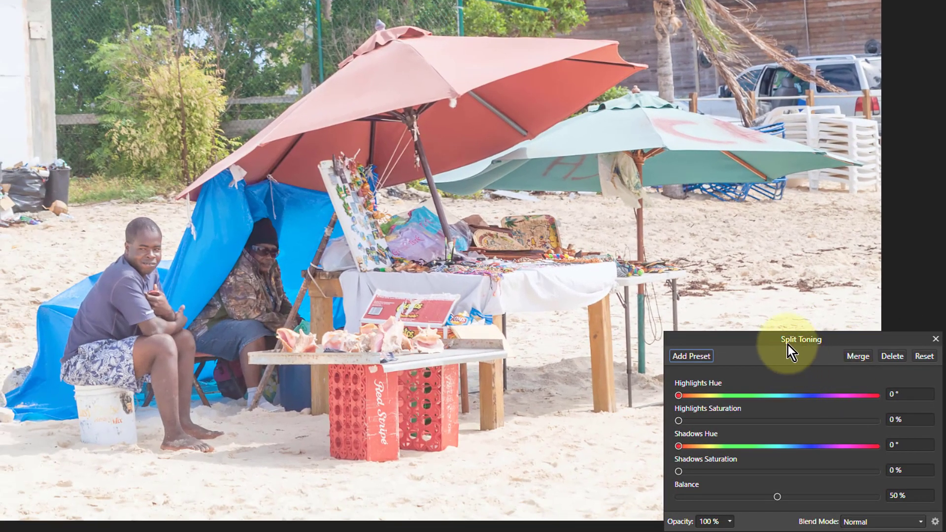
left_click_drag(788, 345, 669, 332)
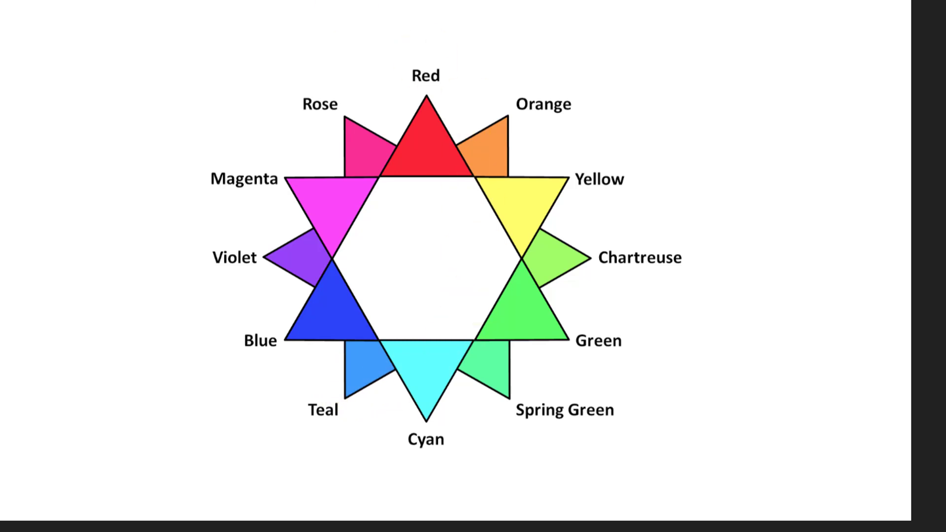
Return to the beach stall photo and set the Split Toning Highlights Hue to 30° and Shadows Hue to 210°
left_click(246, 2)
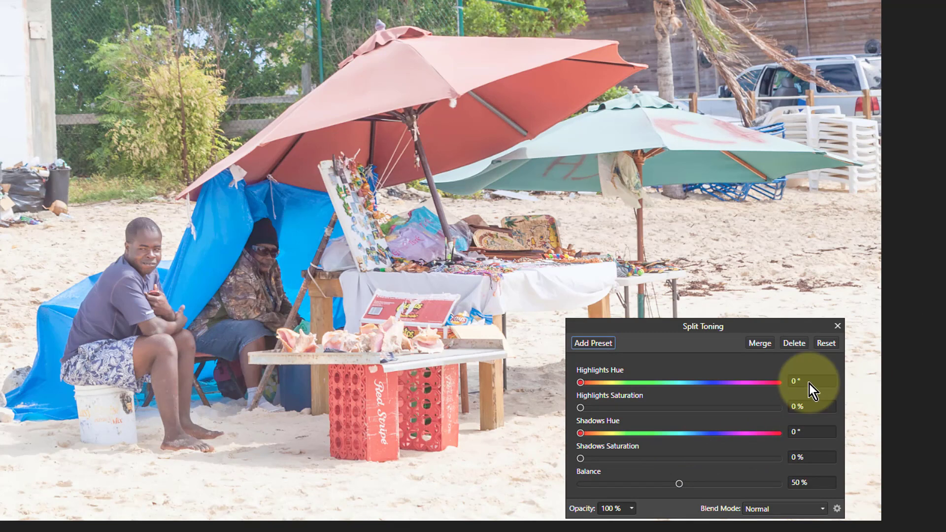
left_click(809, 382)
type("3")
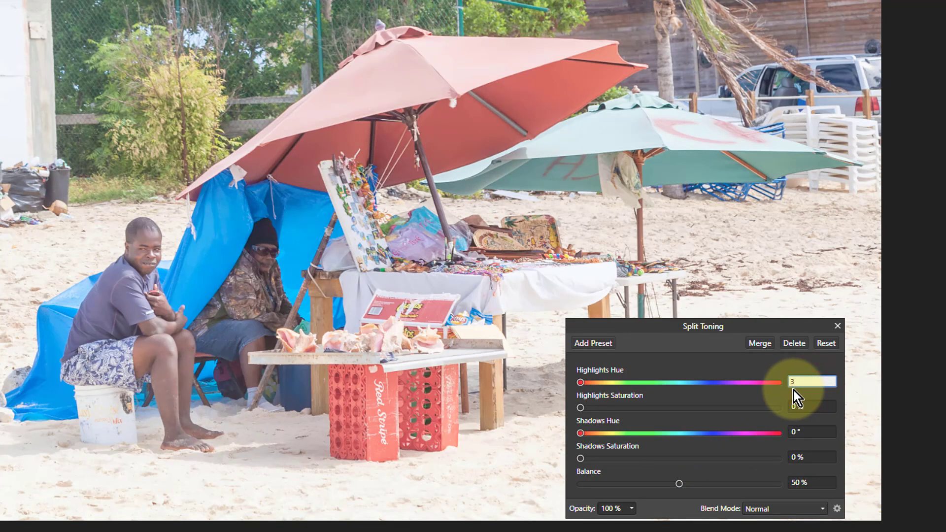
type("0")
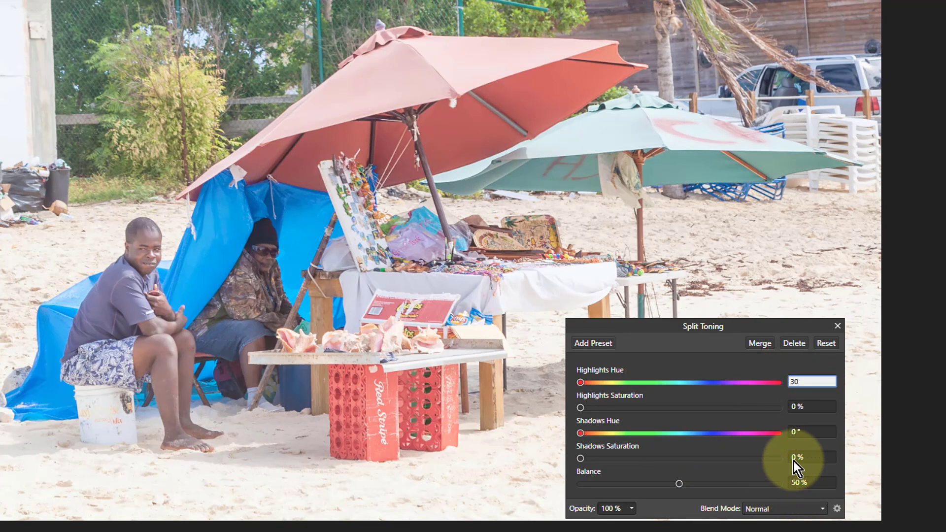
left_click(806, 433)
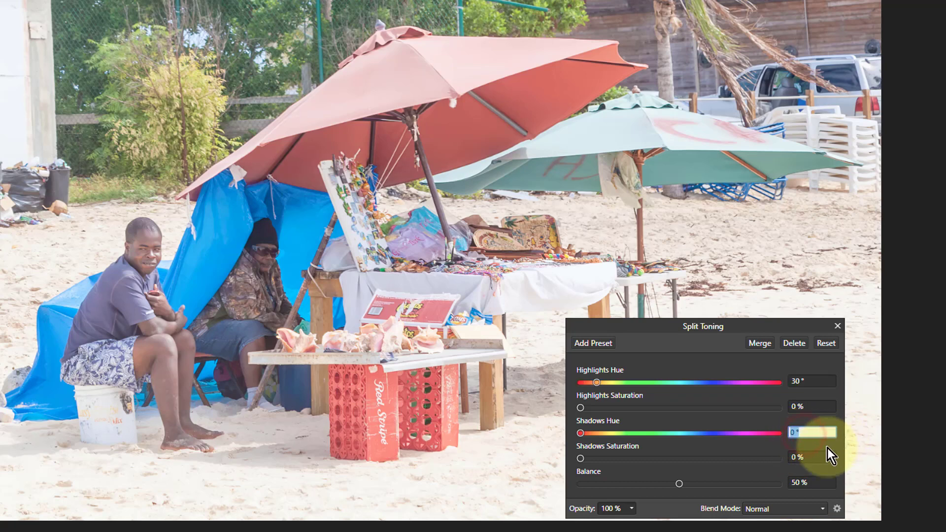
type("210")
key("Return")
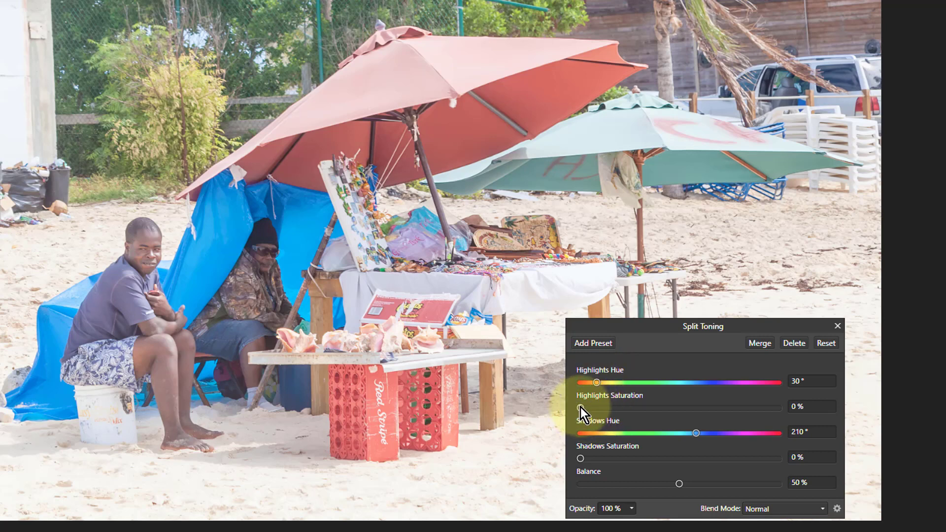
Raise Highlights Saturation to 96% and Shadows Saturation to 83%, and lower the Balance slightly for the beach stall photo
left_click_drag(582, 408, 771, 431)
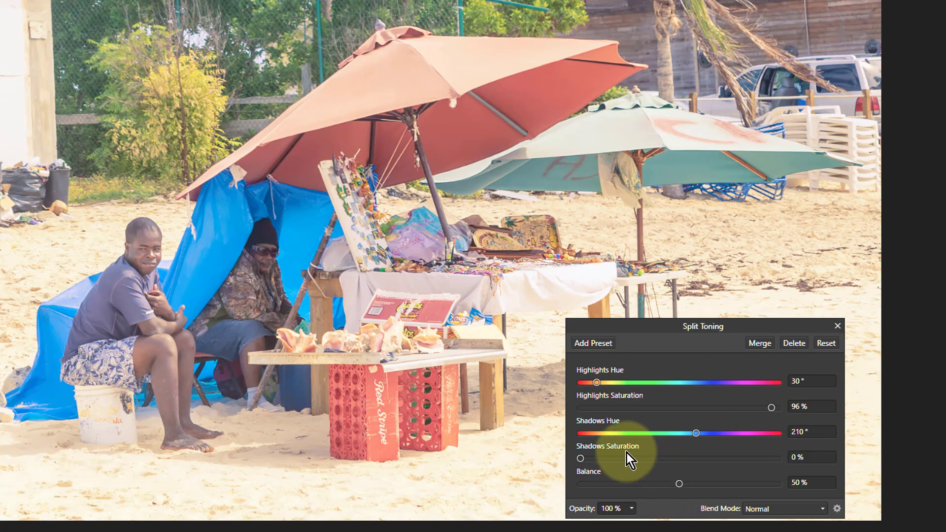
left_click_drag(581, 458, 746, 462)
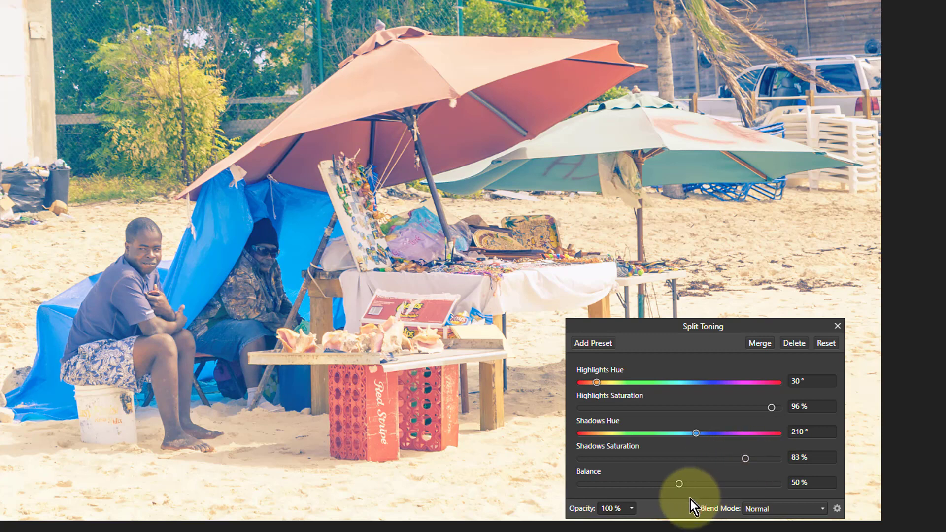
left_click_drag(681, 487, 662, 489)
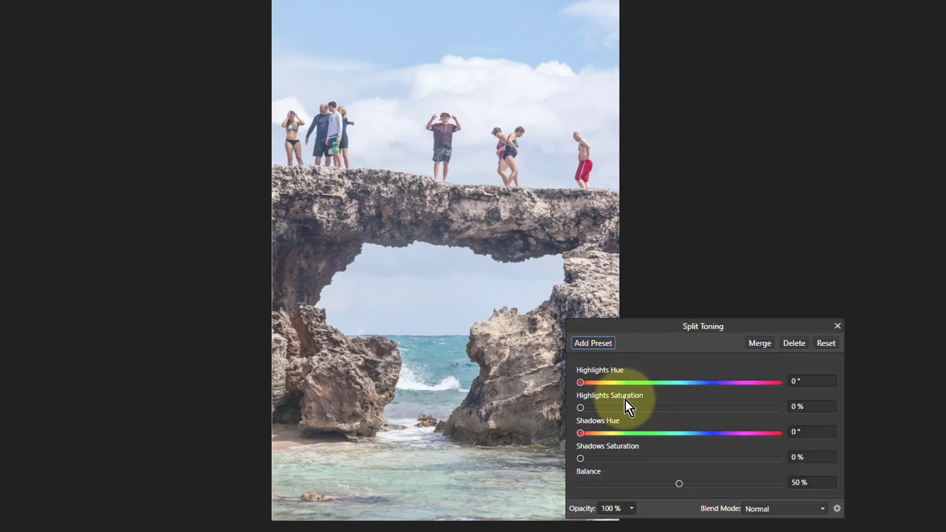
Set the rock arch photo's Split Toning Highlights Hue to 30° and Highlights Saturation to 77%
left_click(799, 387)
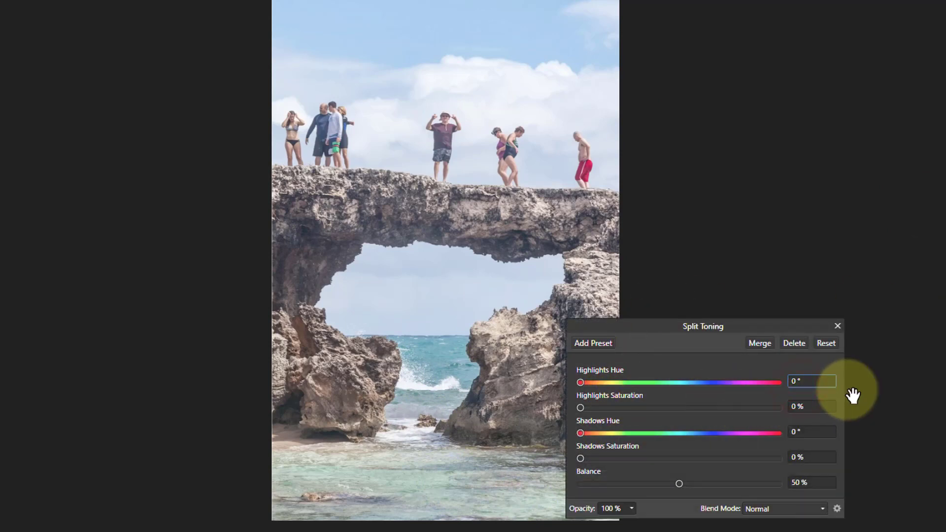
type("30")
key("Return")
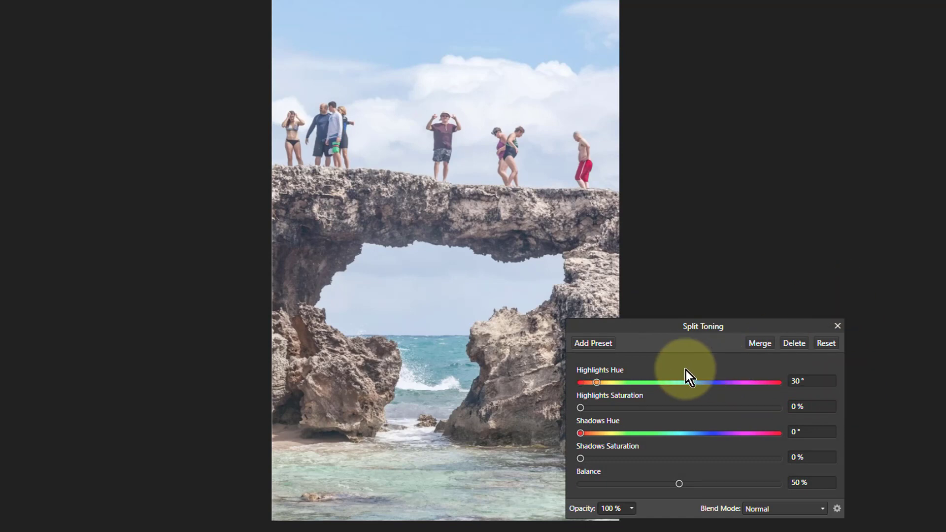
left_click_drag(582, 411, 735, 419)
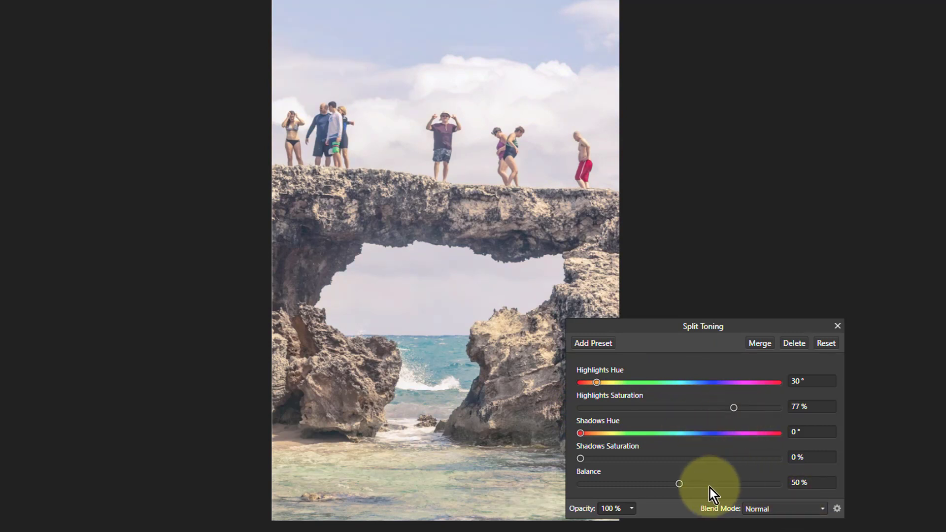
Set the rock arch photo's Shadows Hue to 210° and Shadows Saturation to 82%
left_click(813, 434)
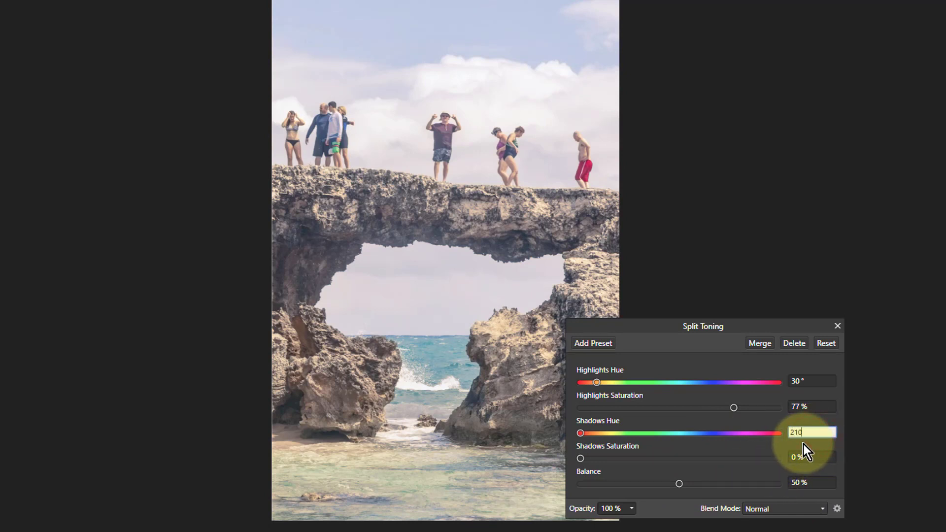
type("210")
key("Return")
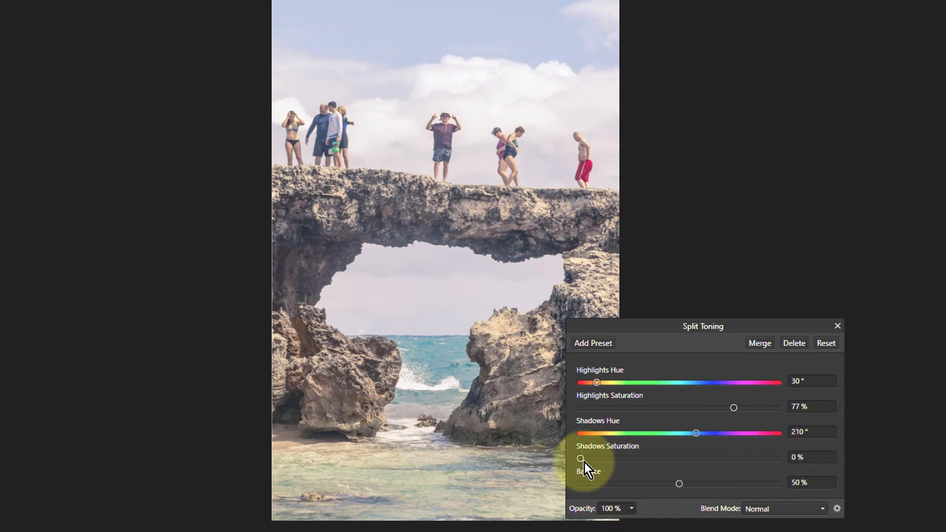
left_click_drag(581, 459, 742, 459)
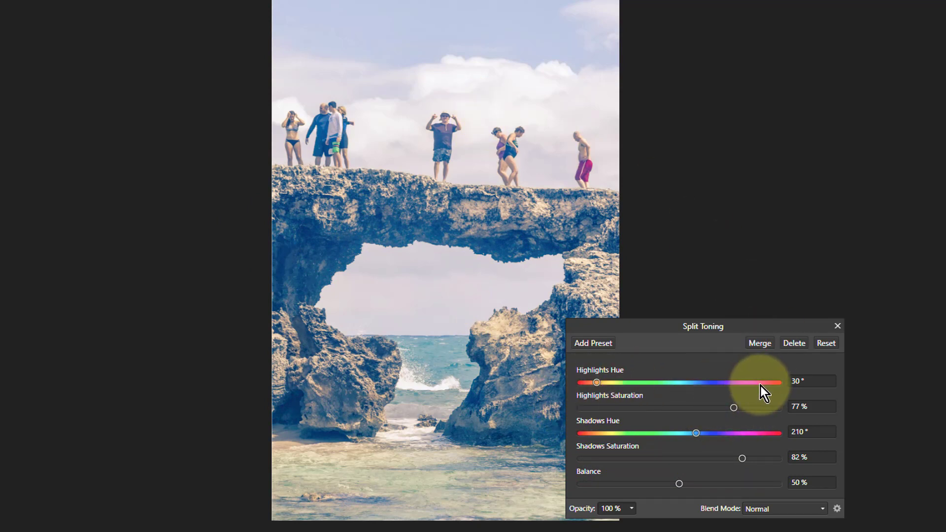
Check the skin tones up close, raising Highlights Saturation to 88% and lowering the Balance slightly on the rock arch photo
left_click_drag(738, 409, 752, 408)
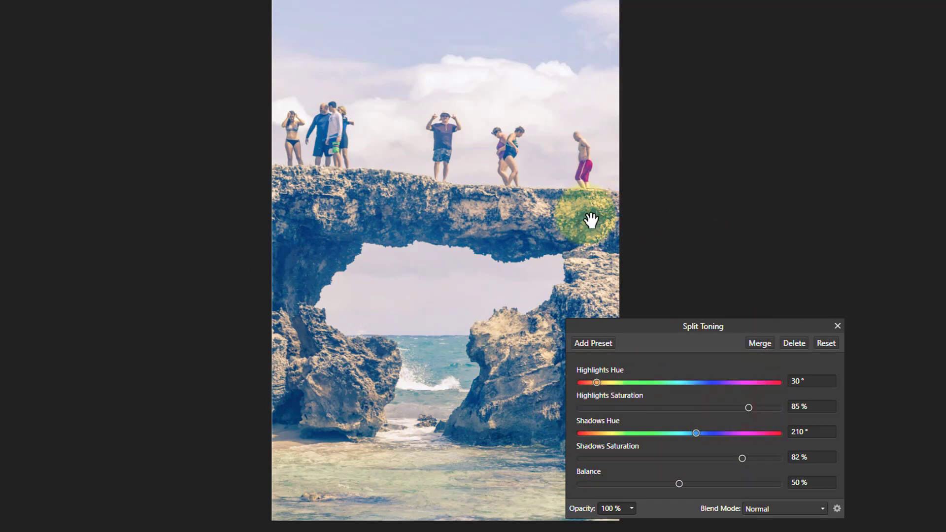
scroll(567, 180, "up", 10)
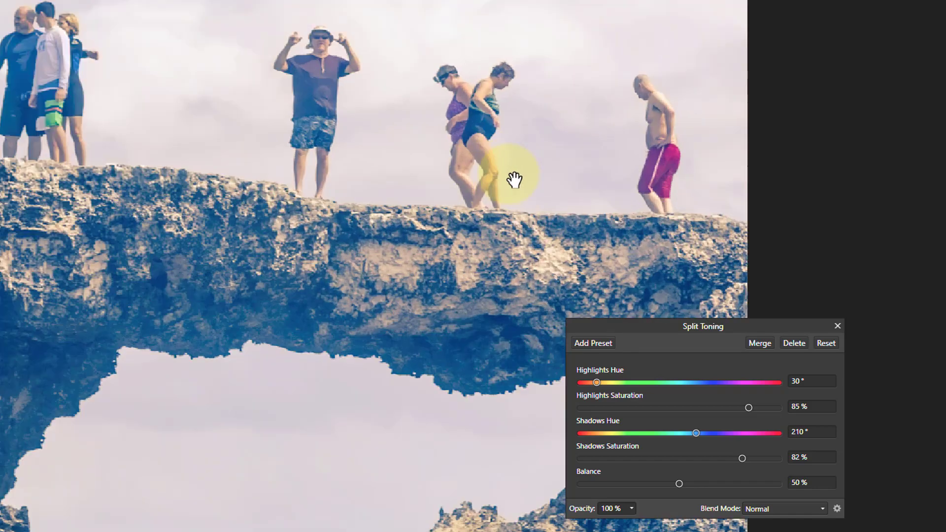
scroll(538, 124, "up", 3)
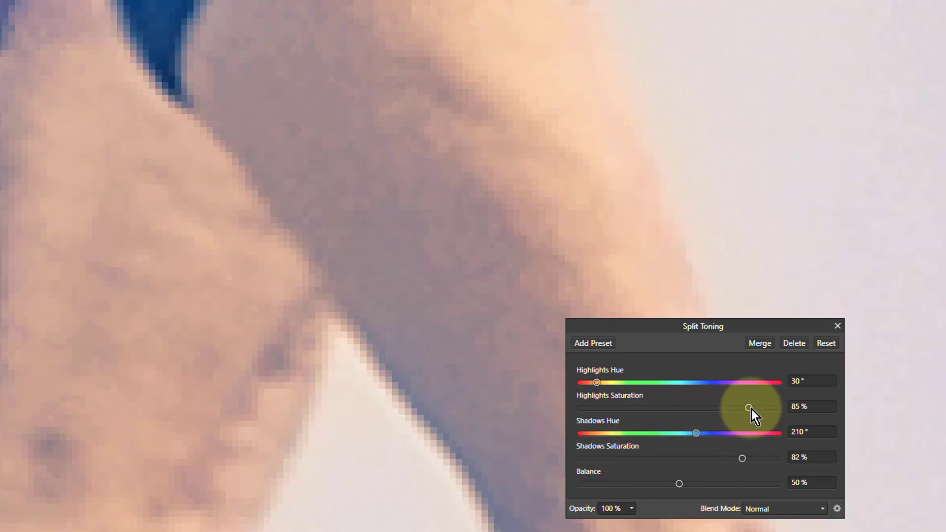
mouse_move(750, 408)
left_mouse_down()
mouse_move(579, 413)
mouse_move(780, 418)
mouse_move(755, 419)
left_mouse_up()
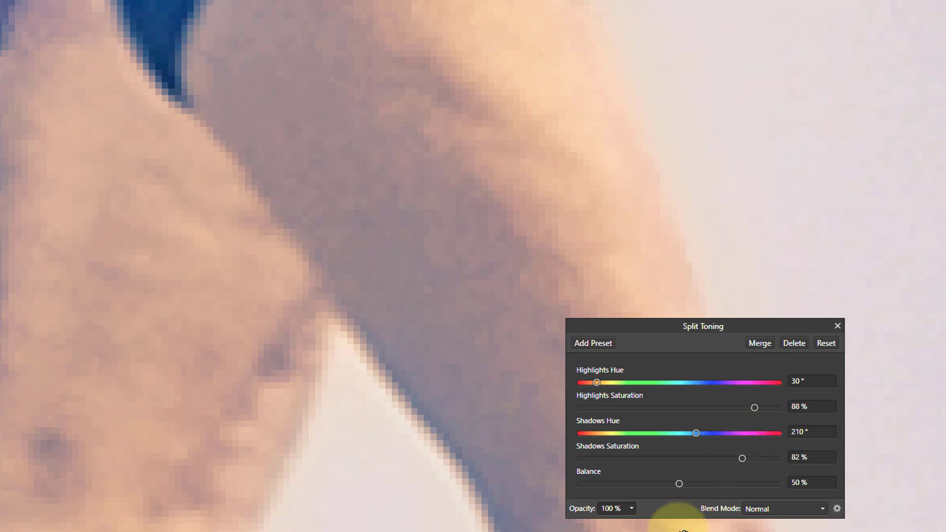
left_click_drag(678, 486, 669, 488)
key("ctrl+0")
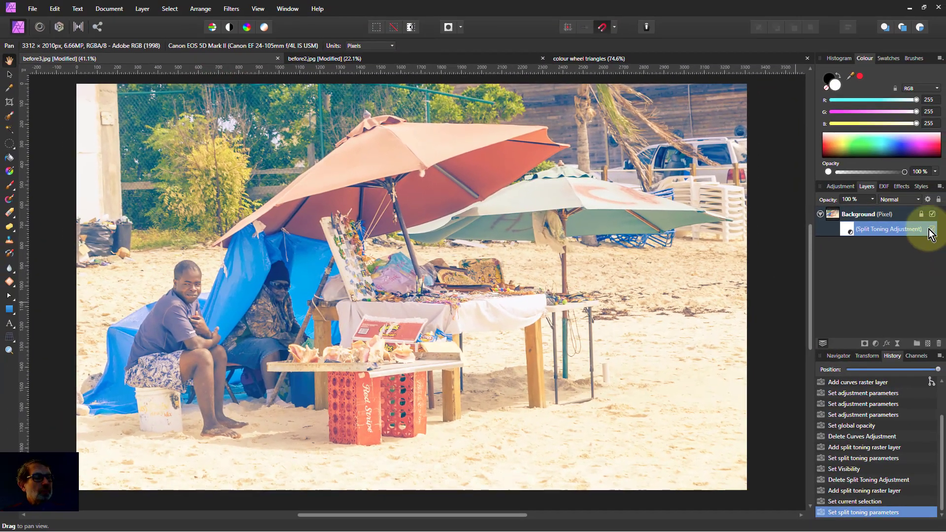
Hide and show the Split Toning adjustment on before3.jpg to compare the photo with and without it
left_click(932, 228)
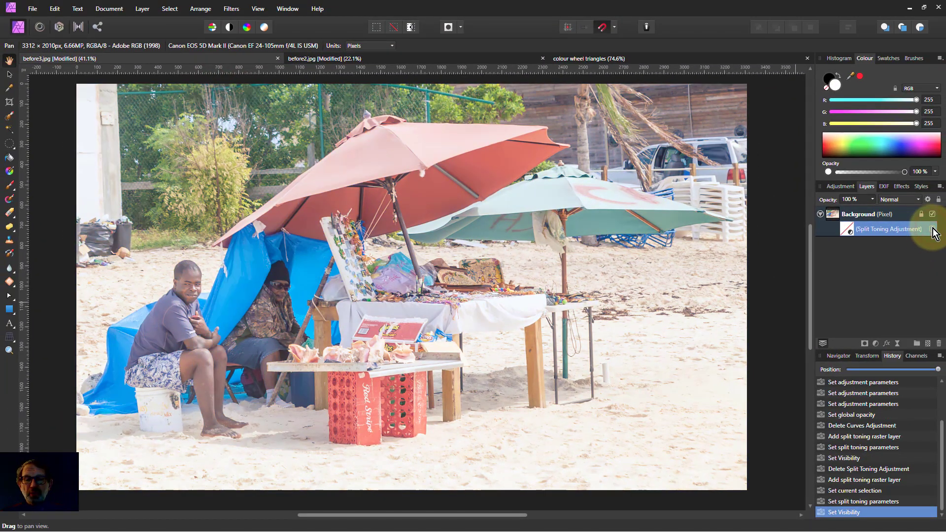
left_click(932, 228)
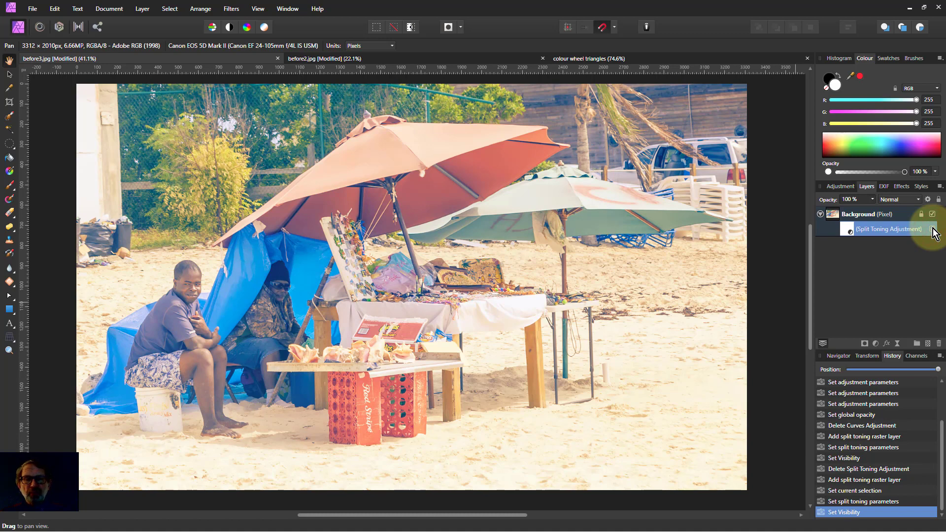